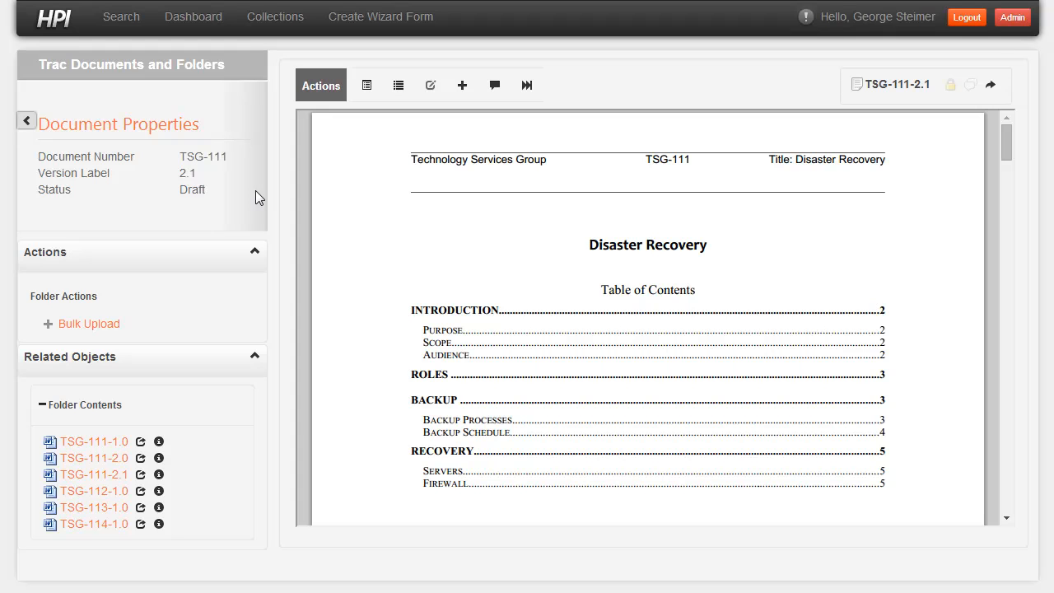
# - Examine the Thursday servers in the Backup Schedule table of the Disaster Recovery document, returning to its first page
pyautogui.scroll(-15, 953, 280)
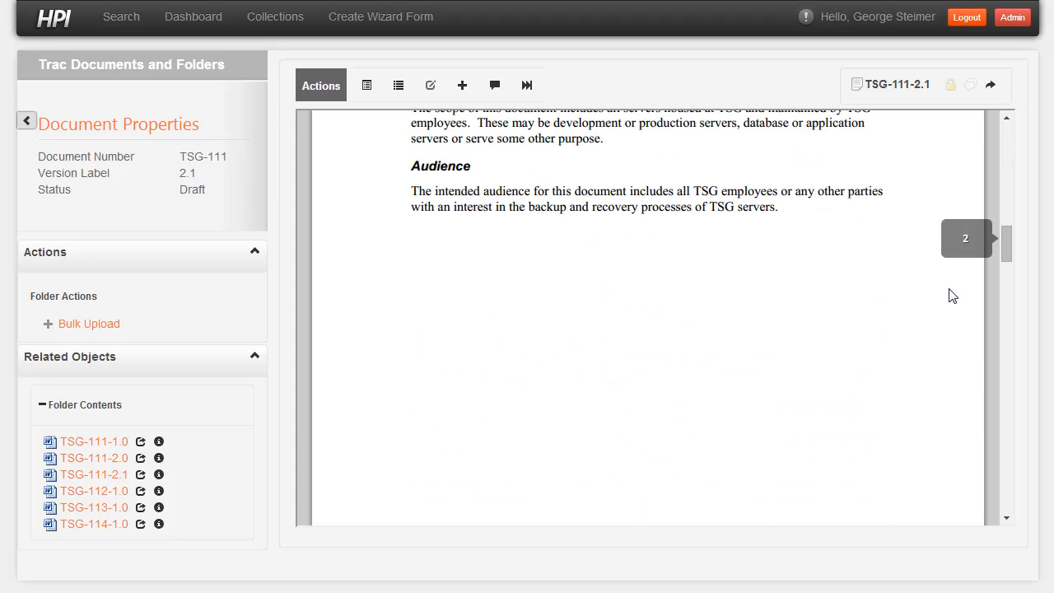
pyautogui.scroll(-10, 949, 290)
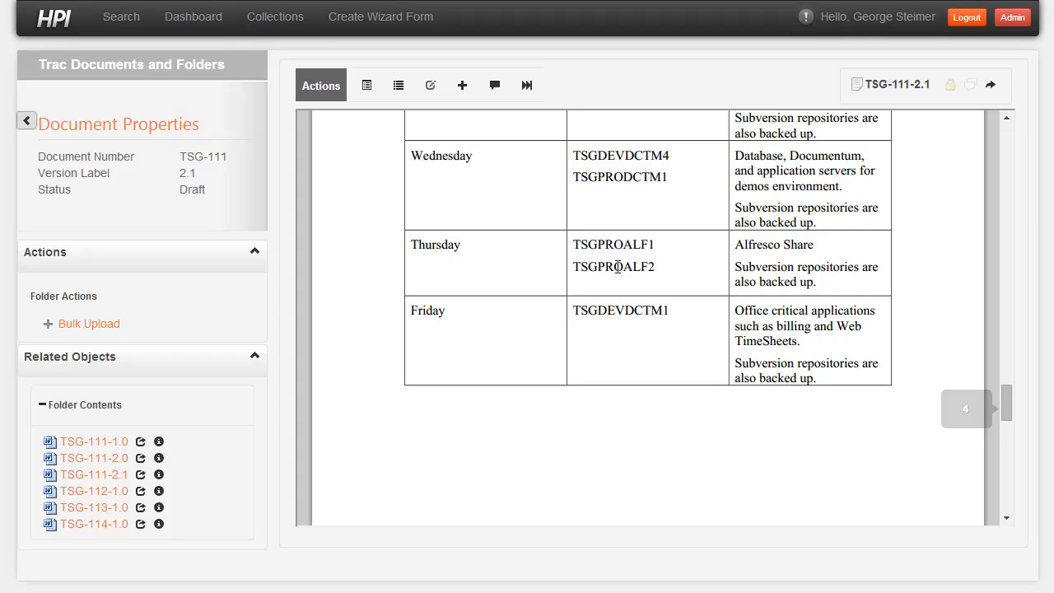
pyautogui.moveTo(657, 270); pyautogui.dragTo(581, 263)
pyautogui.scroll(15, 582, 265)
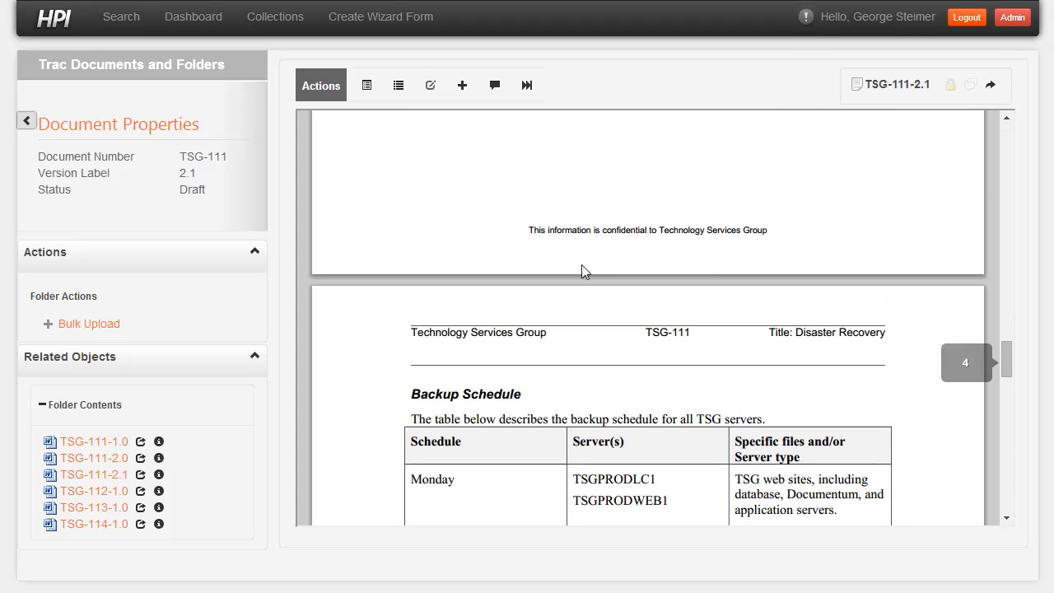
pyautogui.scroll(5, 583, 272)
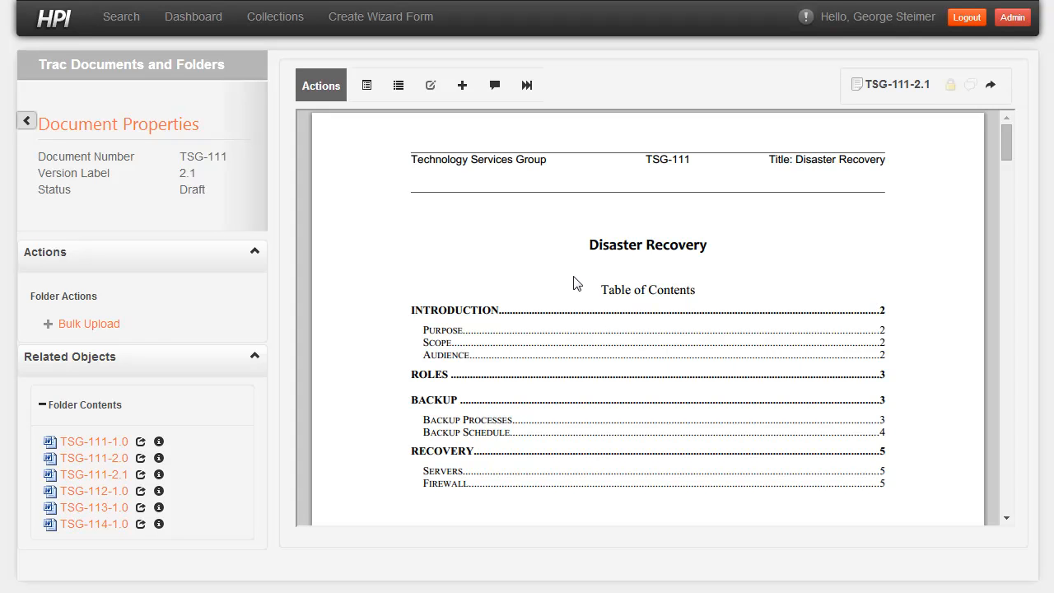
pyautogui.click(399, 33)
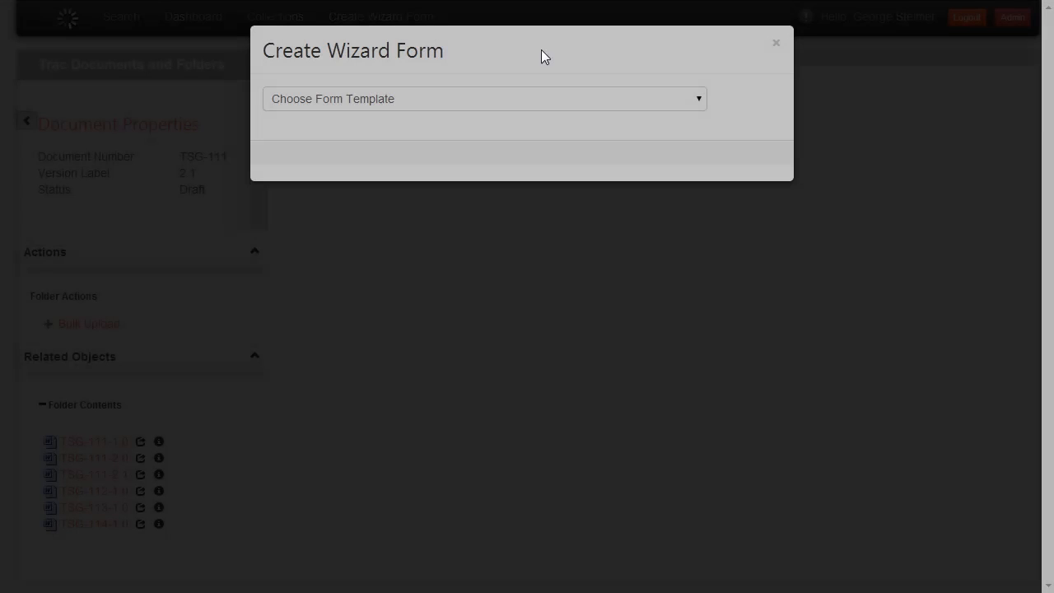
pyautogui.click(376, 104)
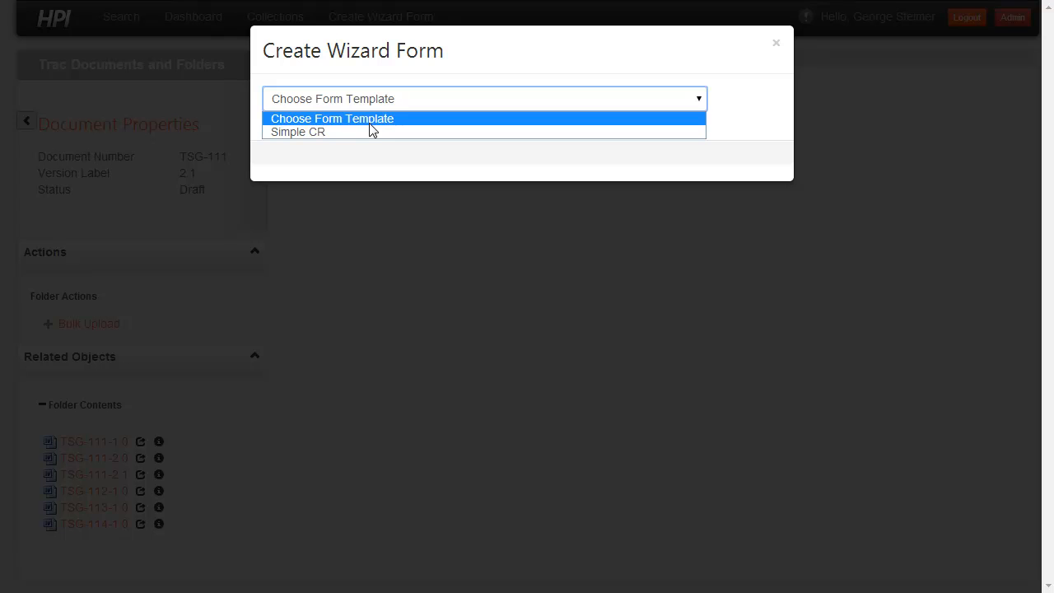
pyautogui.click(209, 87)
pyautogui.click(209, 95)
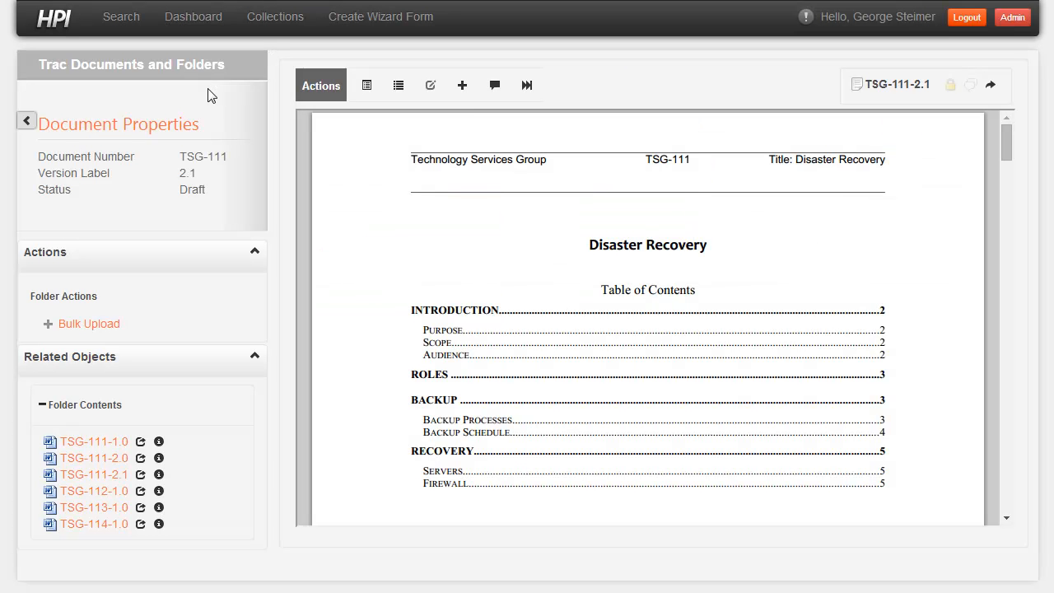
# - Create a wizard form for document TSG-111-2.1 using the Simple CR template
pyautogui.click(464, 96)
pyautogui.click(431, 114)
pyautogui.click(425, 131)
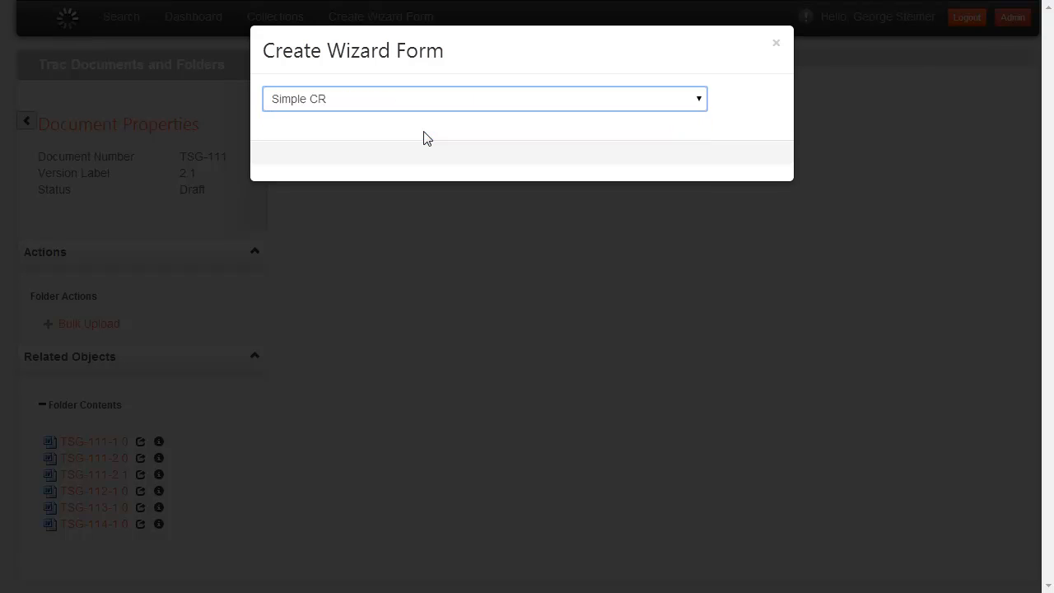
pyautogui.click(731, 168)
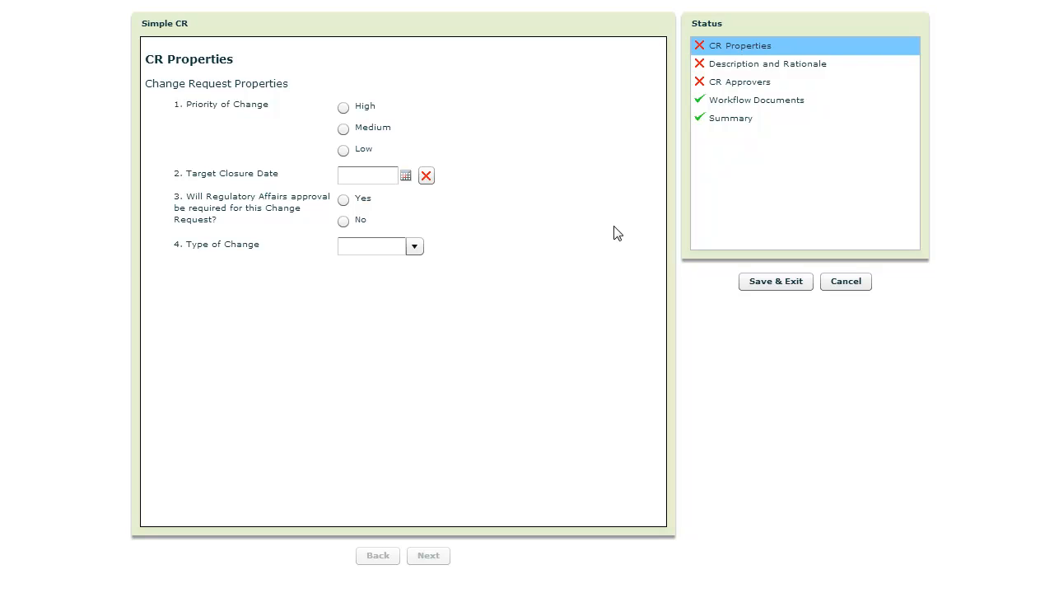
# - Complete the CR properties with Low priority, closure date 07/31/2014, Regulatory Affairs approval Yes and change type Document, and continue
pyautogui.click(343, 150)
pyautogui.click(405, 180)
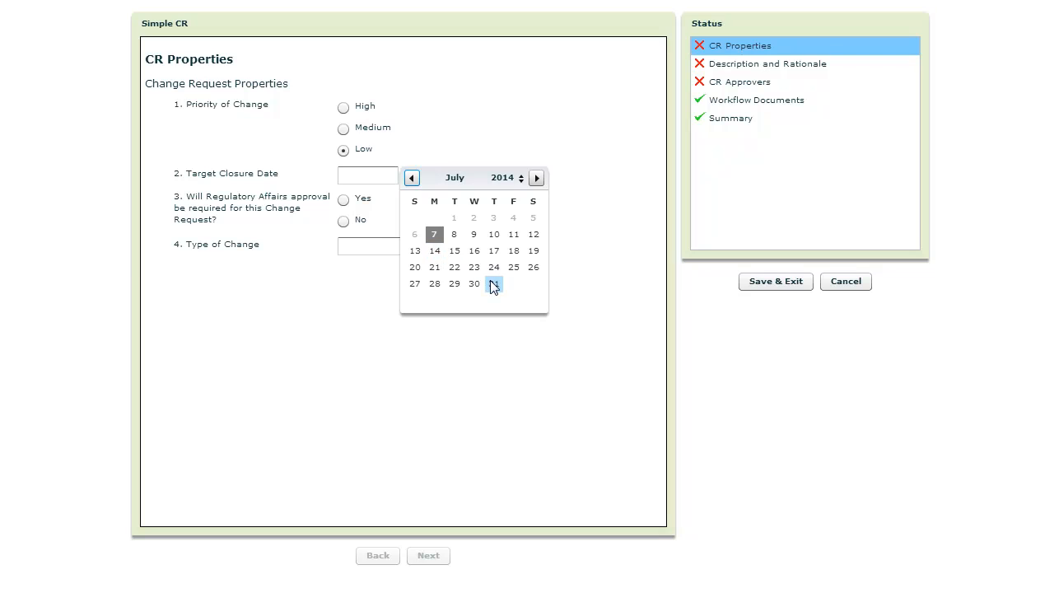
pyautogui.click(494, 283)
pyautogui.click(344, 199)
pyautogui.click(414, 246)
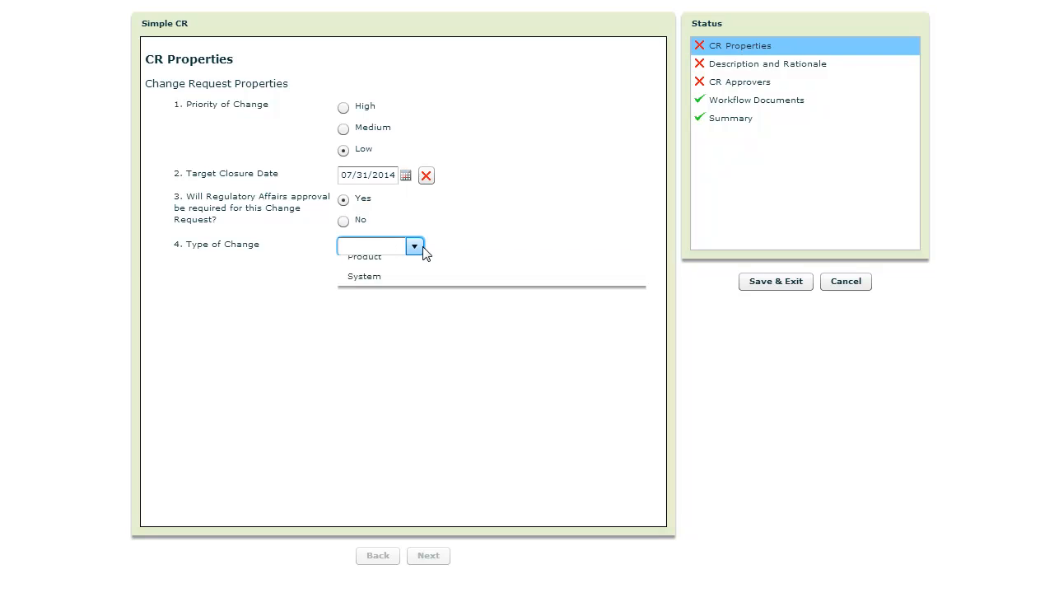
pyautogui.click(395, 285)
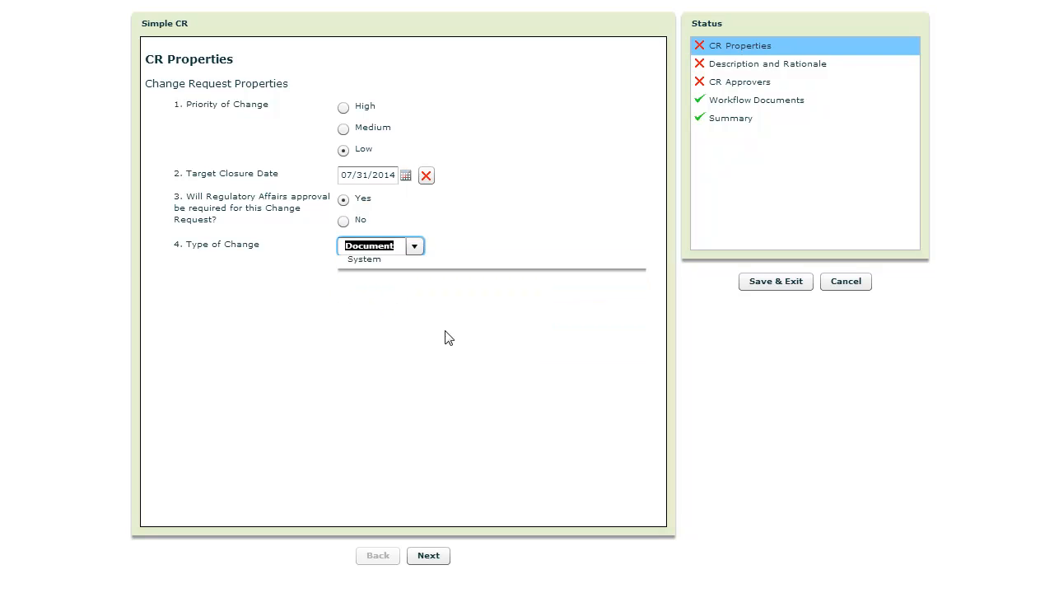
pyautogui.click(428, 556)
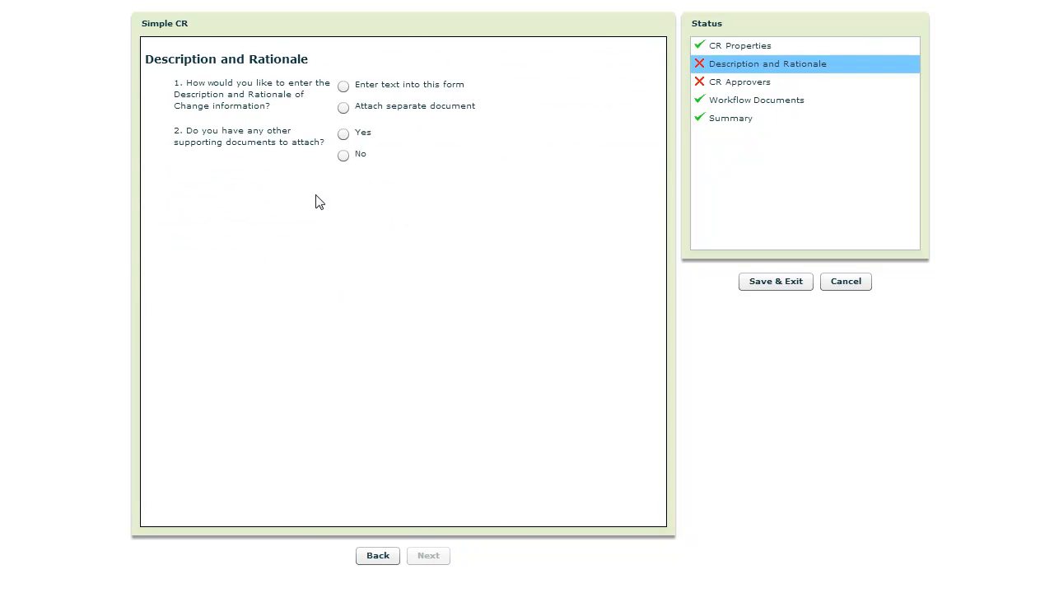
# - Decline other supporting documents, choose to attach a separate description and rationale document, and continue
pyautogui.click(343, 155)
pyautogui.click(346, 108)
pyautogui.click(431, 556)
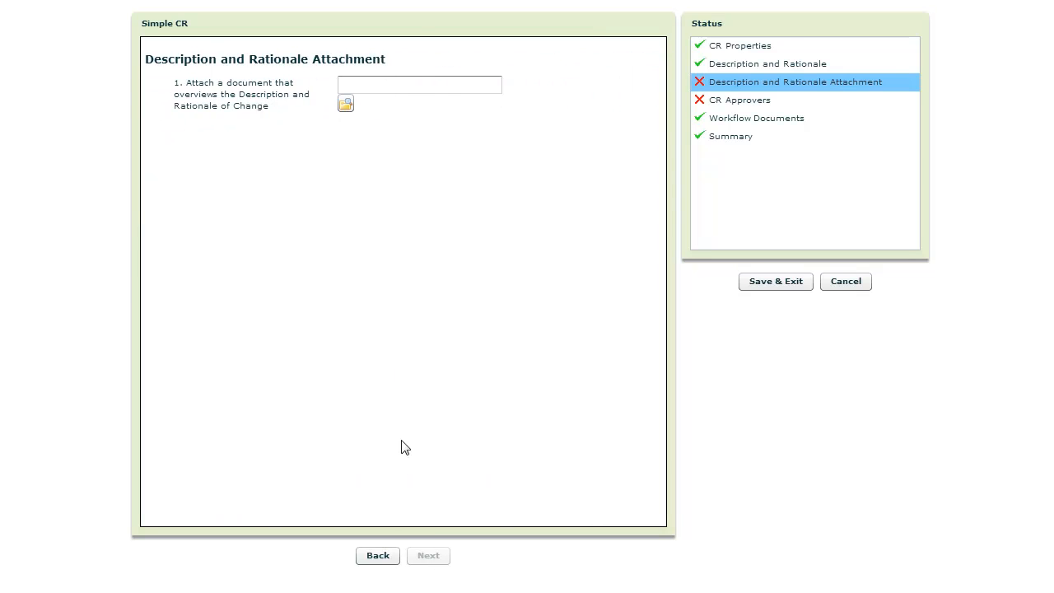
# - Return to the previous form page, choose to enter the description and rationale as text in the form, and continue
pyautogui.click(382, 555)
pyautogui.click(345, 86)
pyautogui.click(427, 555)
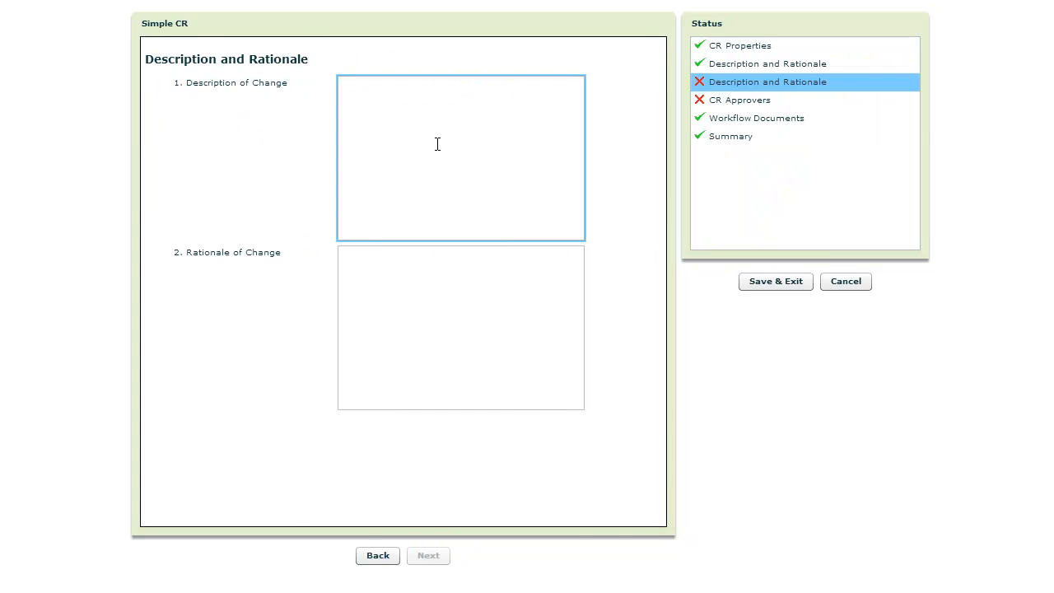
# - Enter "Adding a server to the Thursday backup schedule" as the description of change
pyautogui.write('Adding a server to the Thursday ba')
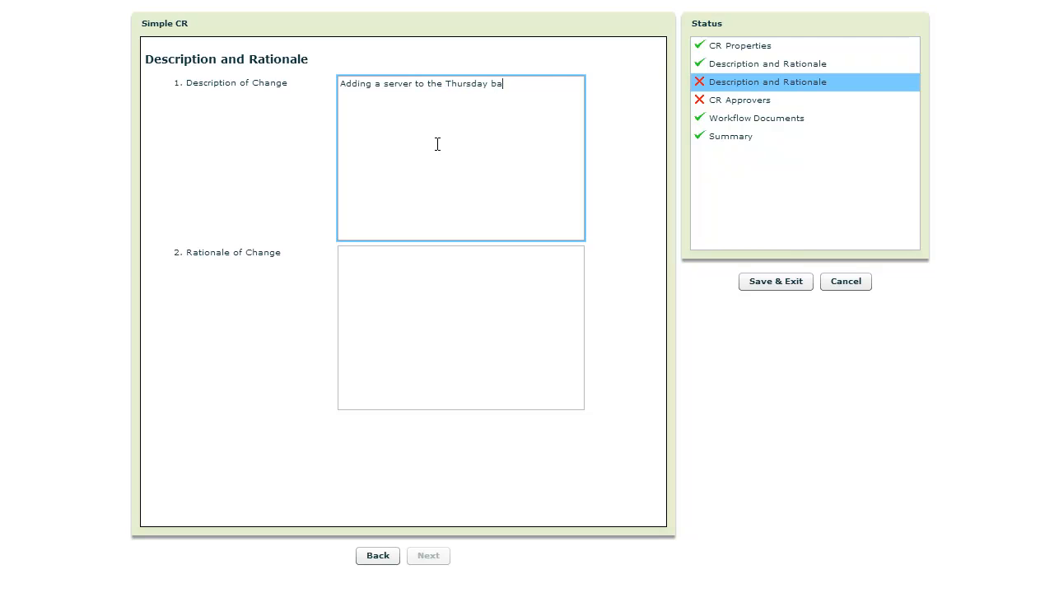
pyautogui.write('ckup schedule')
# - Enter "All new servers should be backed up" as the rationale of change and continue to the approvers
pyautogui.press('Tab')
pyautogui.write('All new server')
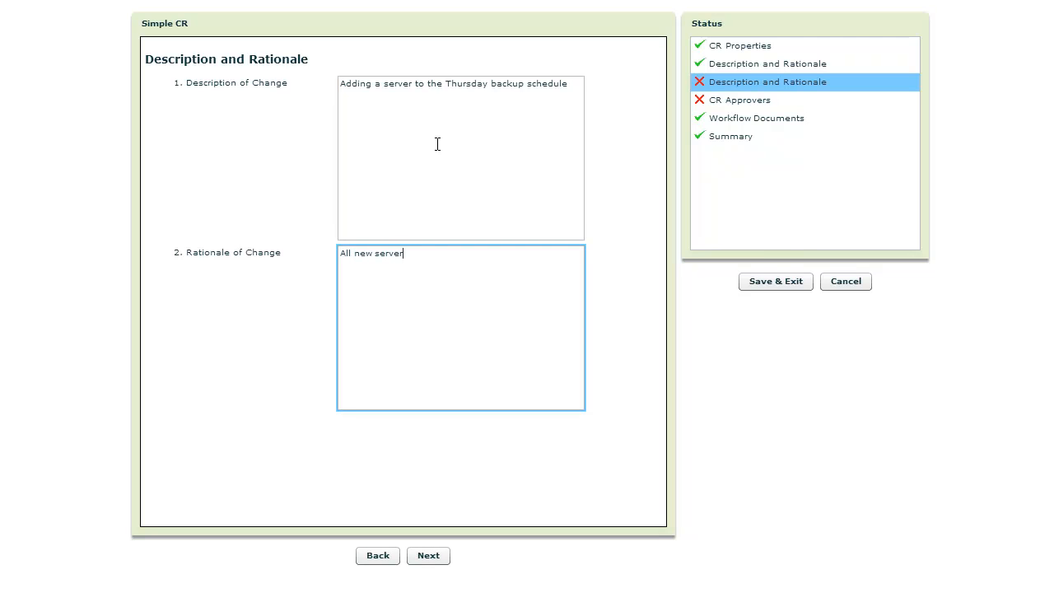
pyautogui.write('s should be backed up')
pyautogui.click(428, 555)
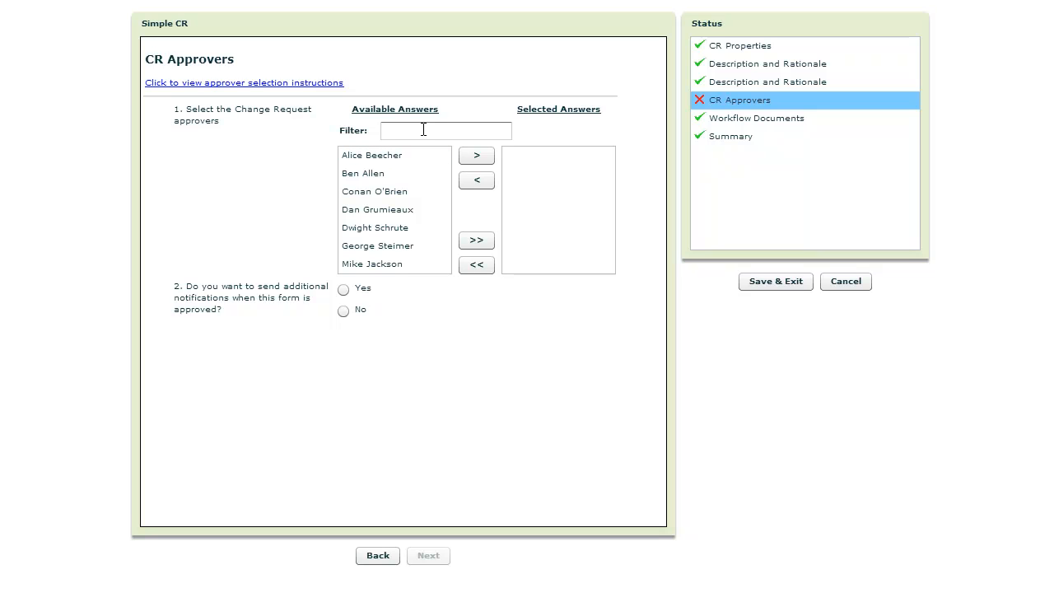
# - Add the first available person as Change Request approver, decline additional notifications, and continue
pyautogui.click(435, 156)
pyautogui.click(475, 156)
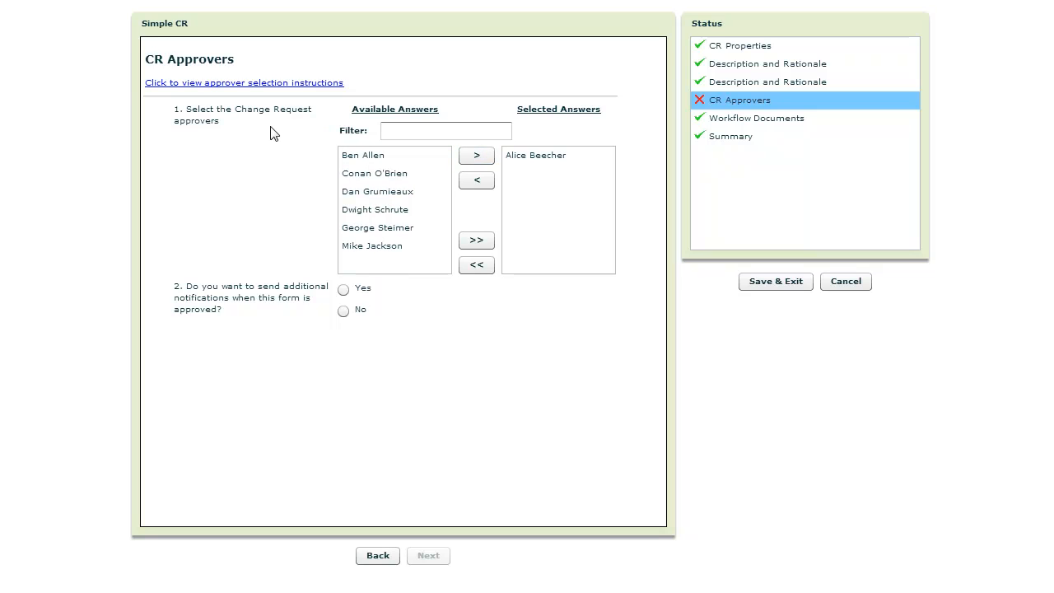
pyautogui.click(343, 311)
pyautogui.click(426, 555)
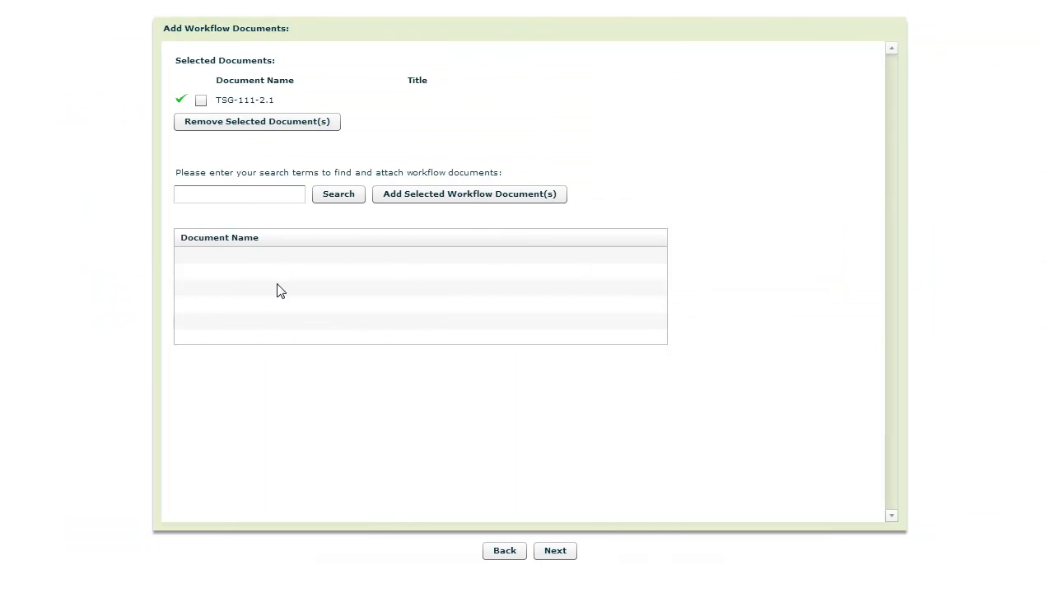
# - Keep TSG-111-2.1 as the workflow document and proceed past the form summary to the workflow summary
pyautogui.click(554, 550)
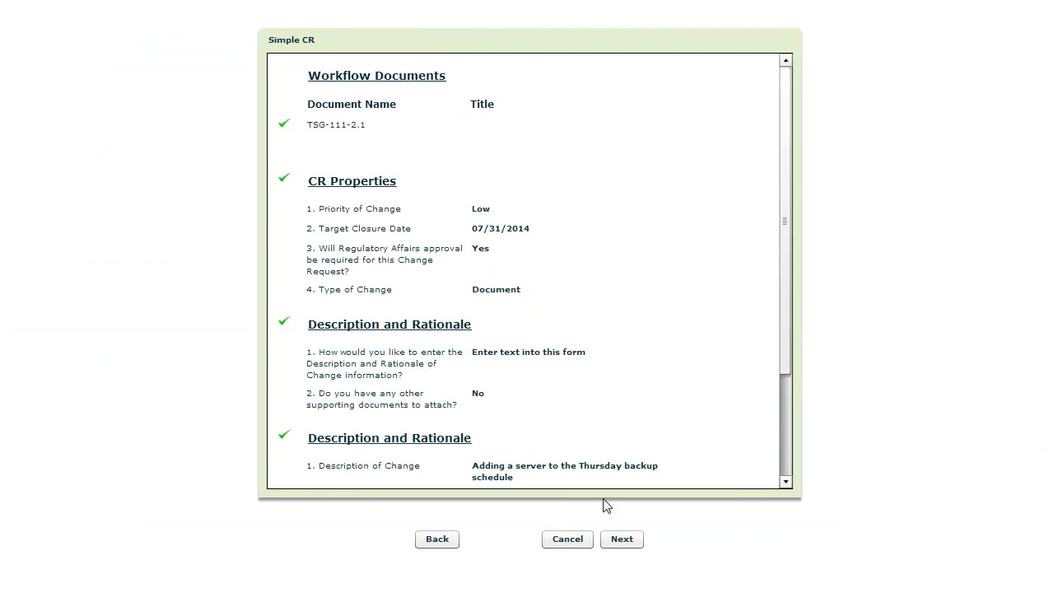
pyautogui.click(621, 541)
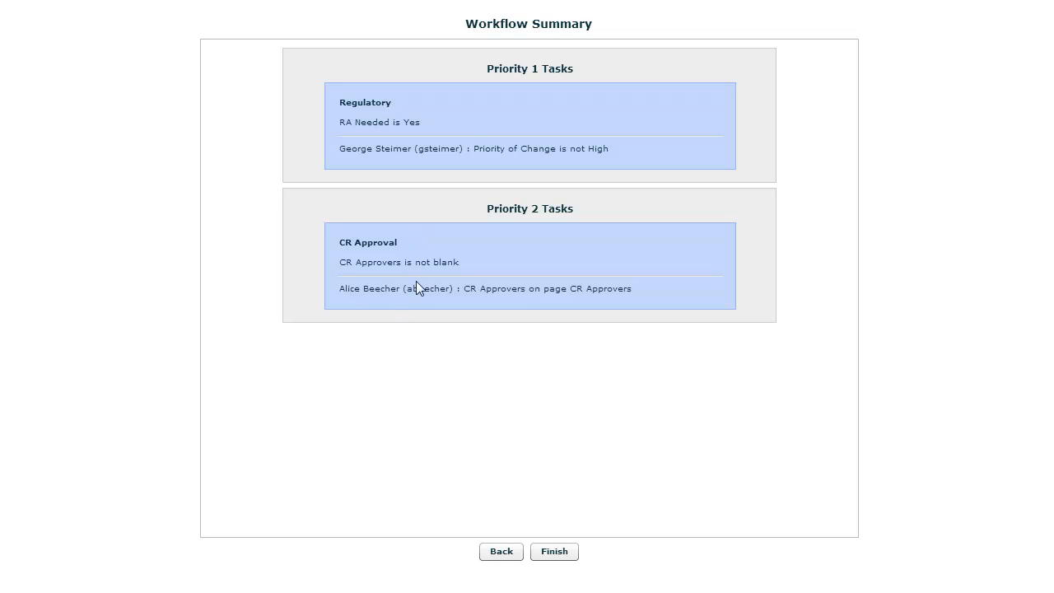
# - Reopen the CR properties, set priority to Medium and Regulatory Affairs approval to No, and return to the form summary
pyautogui.click(498, 553)
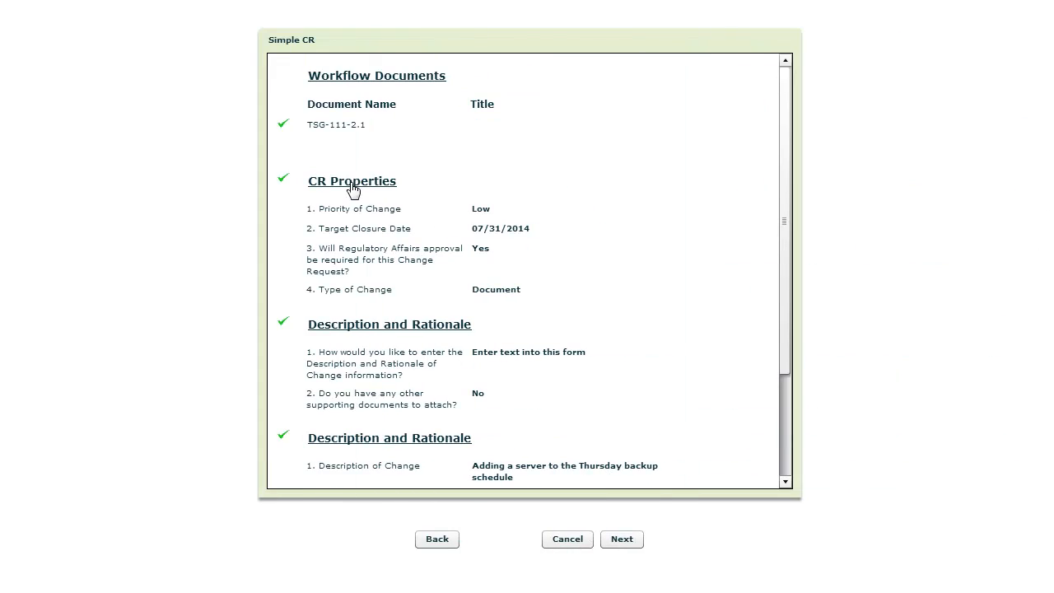
pyautogui.click(349, 183)
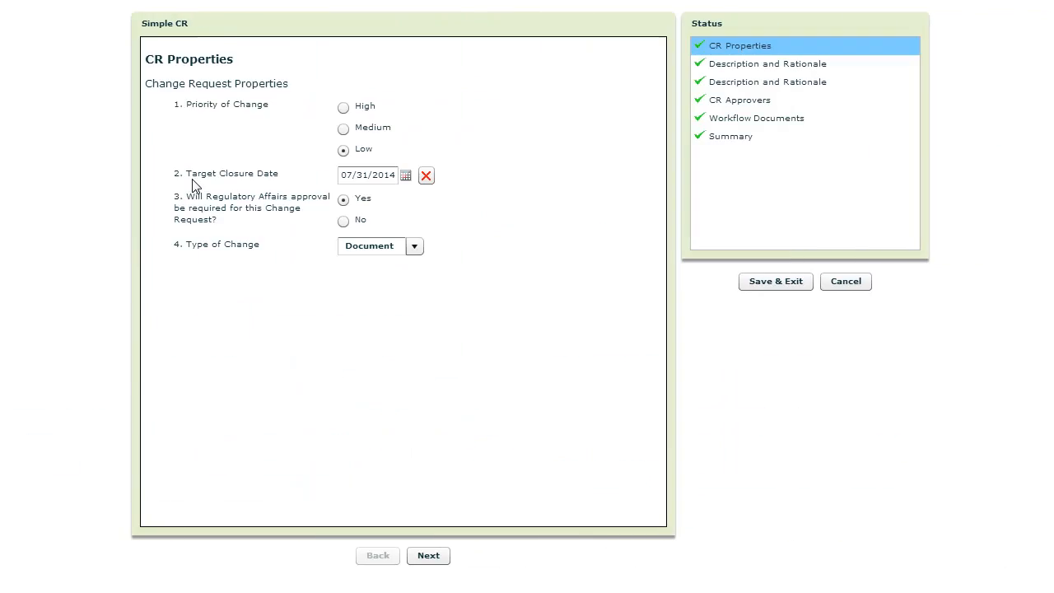
pyautogui.click(343, 129)
pyautogui.click(345, 221)
pyautogui.click(706, 138)
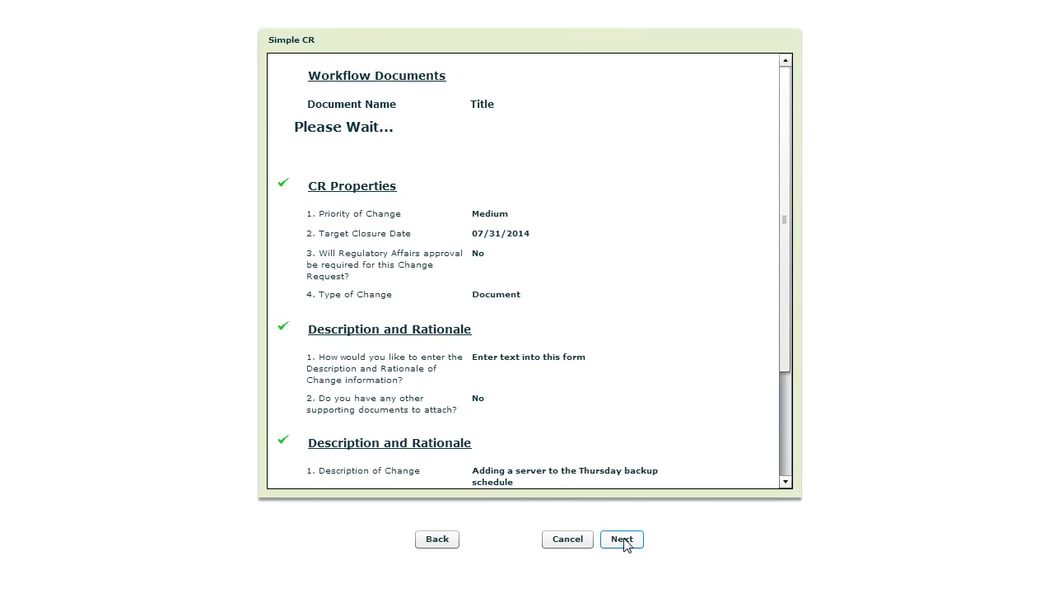
# - Proceed to the updated workflow summary and finish the change request form
pyautogui.click(624, 539)
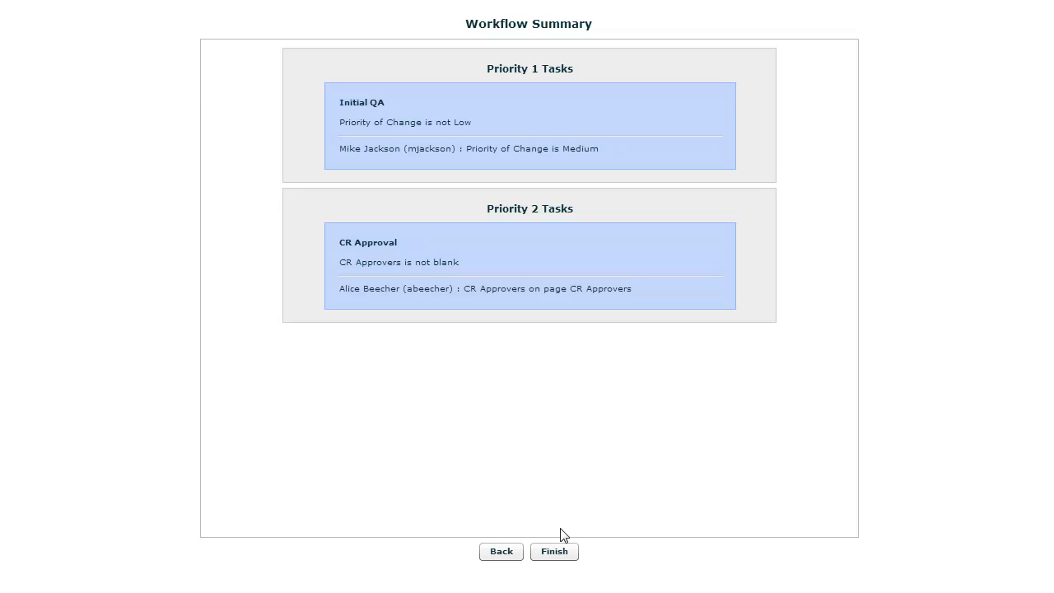
pyautogui.click(553, 554)
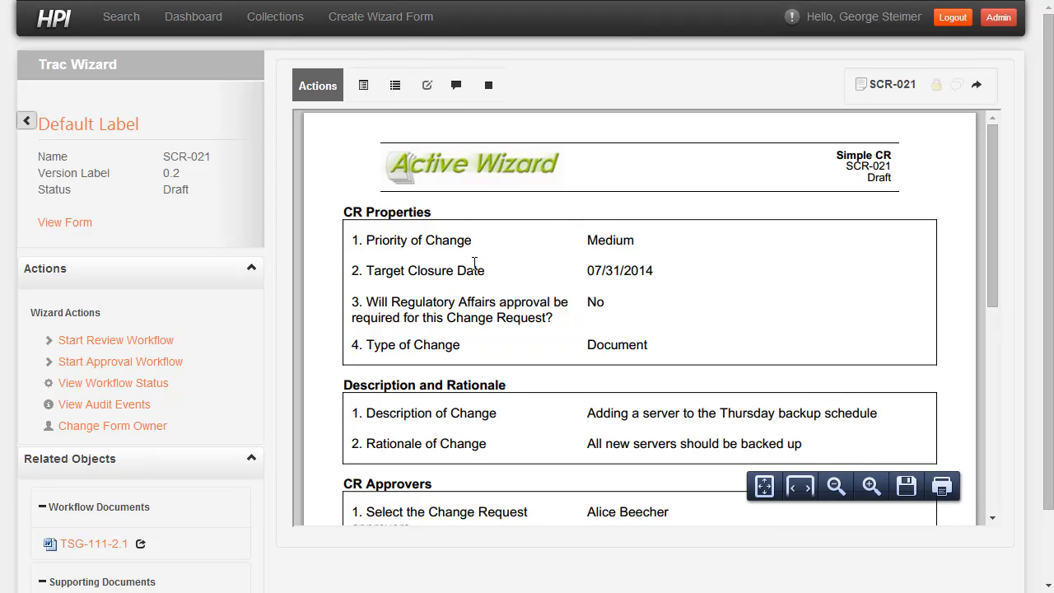
# - Review the completed change request form and open its related workflow document TSG-111-2.1
pyautogui.scroll(-1, 485, 287)
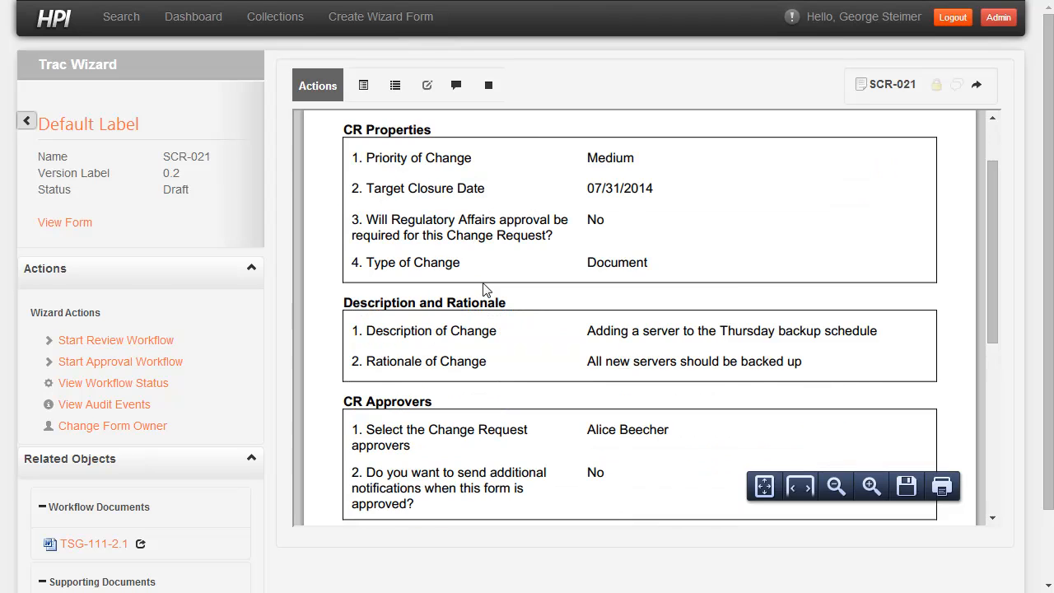
pyautogui.scroll(-1, 257, 505)
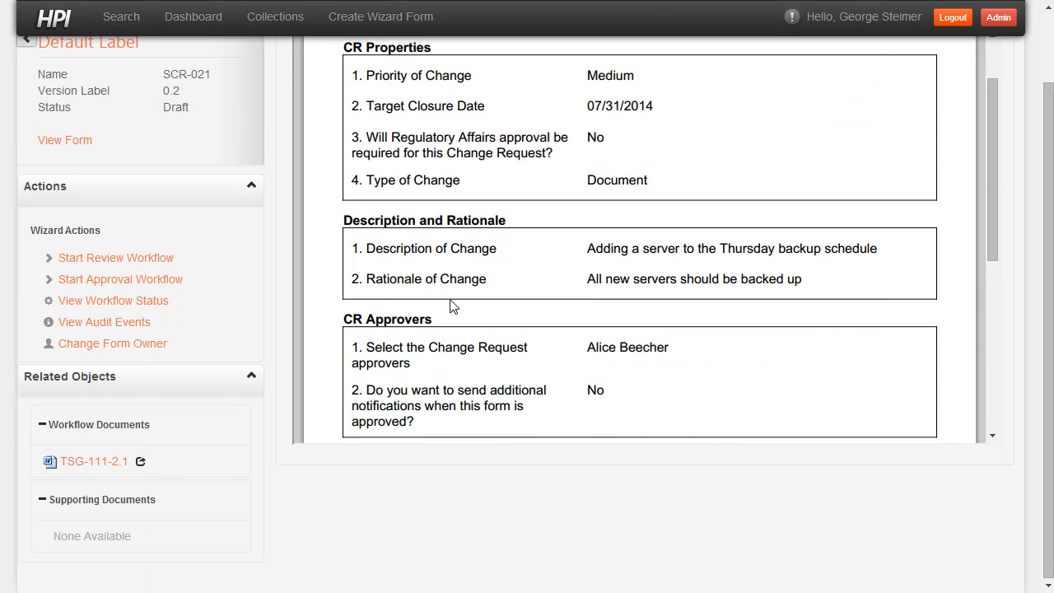
pyautogui.scroll(1, 451, 303)
pyautogui.click(100, 462)
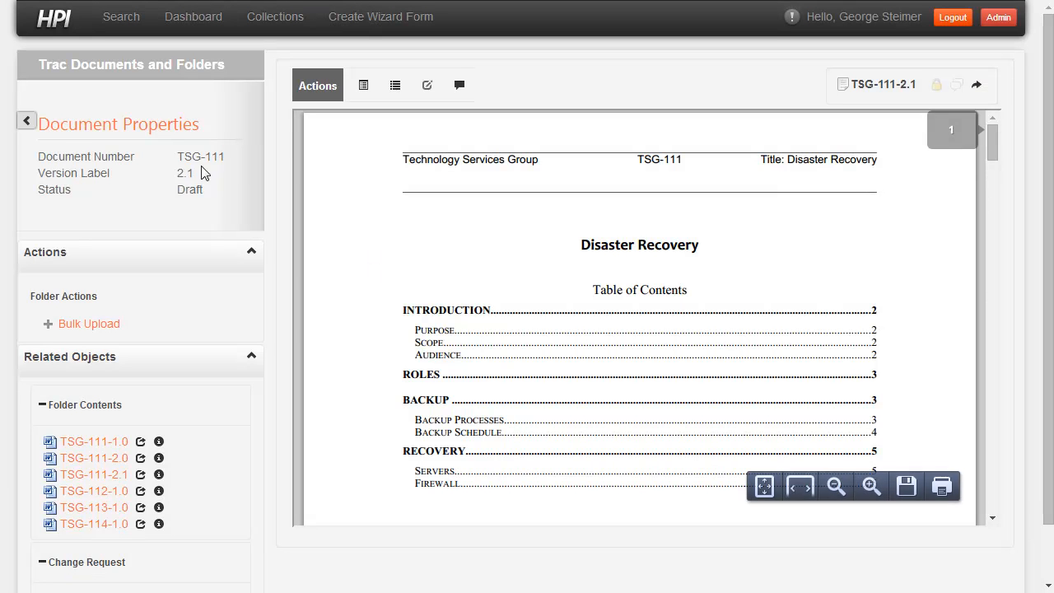
# - Collapse the document's folder contents list and open its related change request SCR-021
pyautogui.click(78, 404)
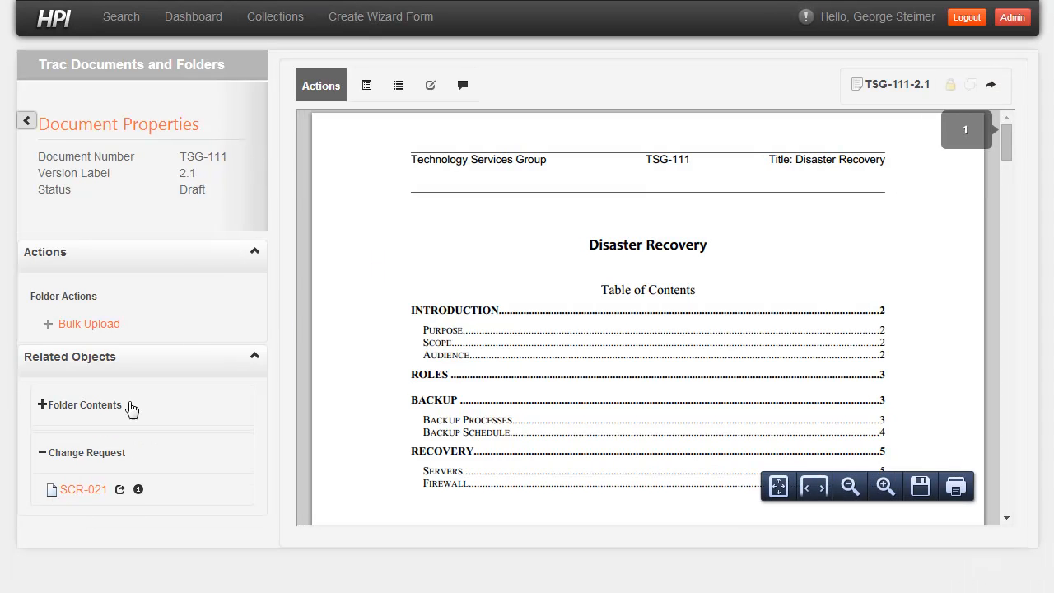
pyautogui.click(95, 487)
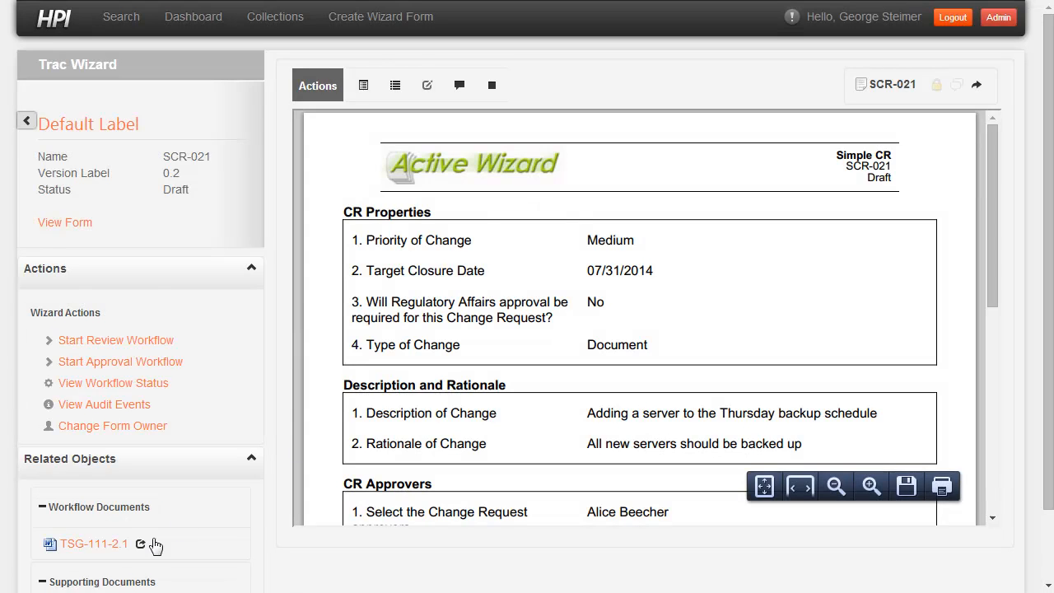
# - Open workflow document TSG-111-2.1 alongside the change request, look over both, and close the extra view
pyautogui.click(141, 544)
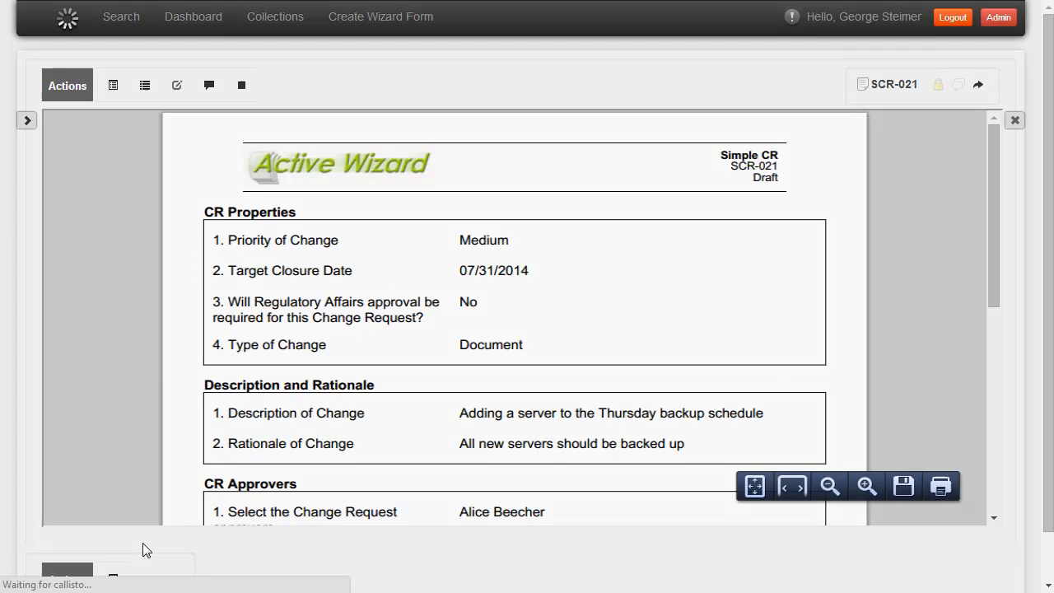
pyautogui.scroll(-5, 724, 287)
pyautogui.scroll(5, 790, 282)
pyautogui.click(1028, 122)
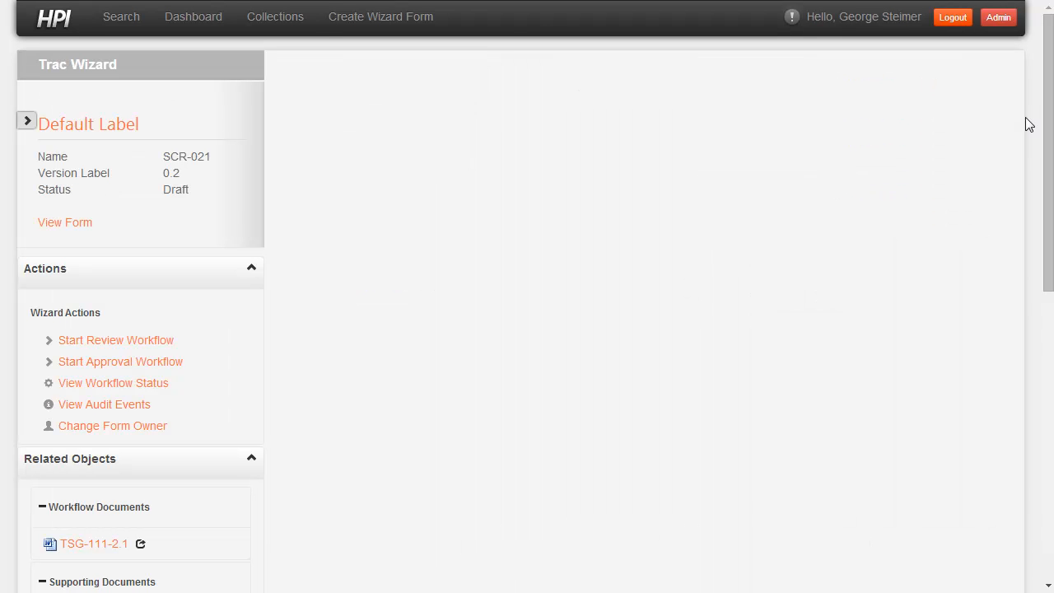